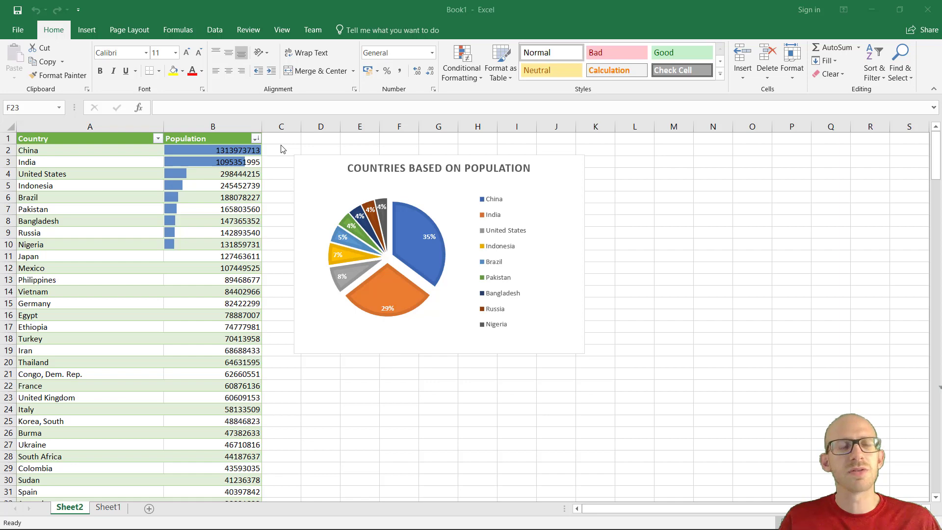
- Create a new blank workbook (Book5), then switch over to the countries CSV in Notepad
click(16, 32)
click(21, 75)
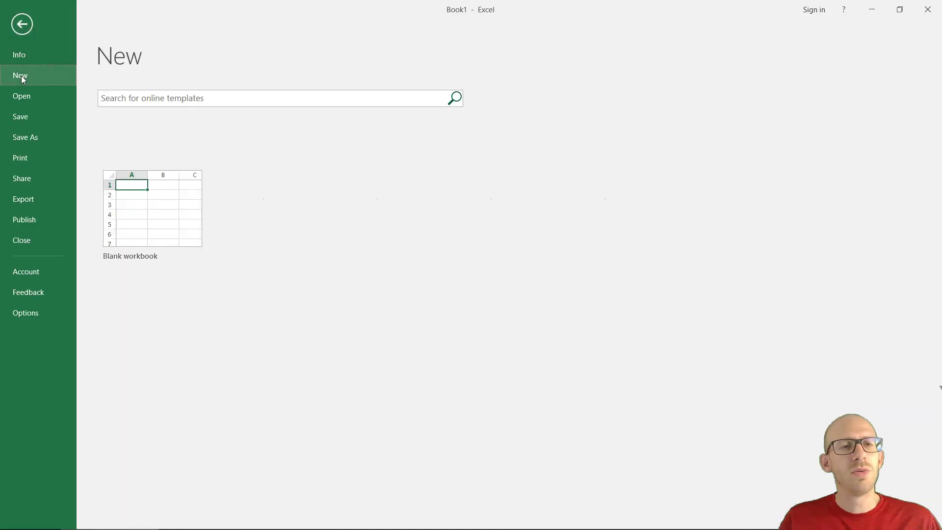
click(153, 200)
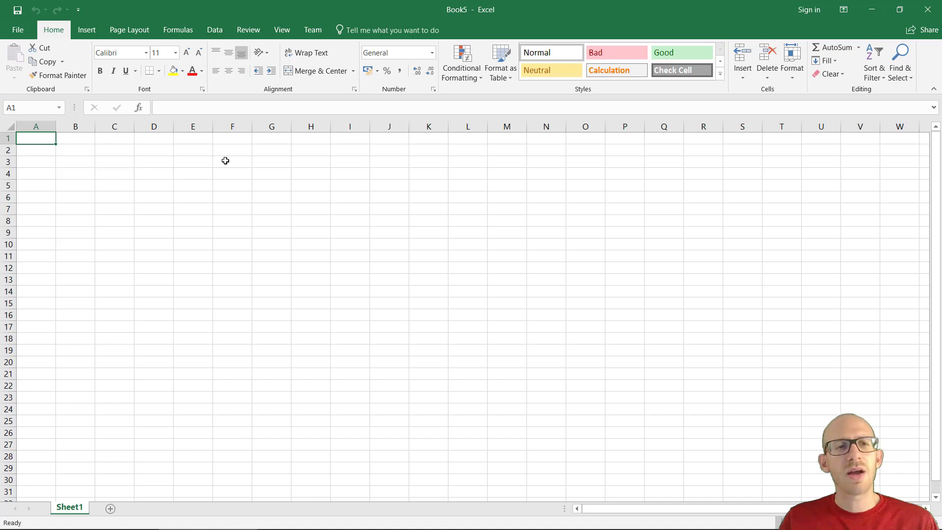
key(alt+Tab)
key(Tab)
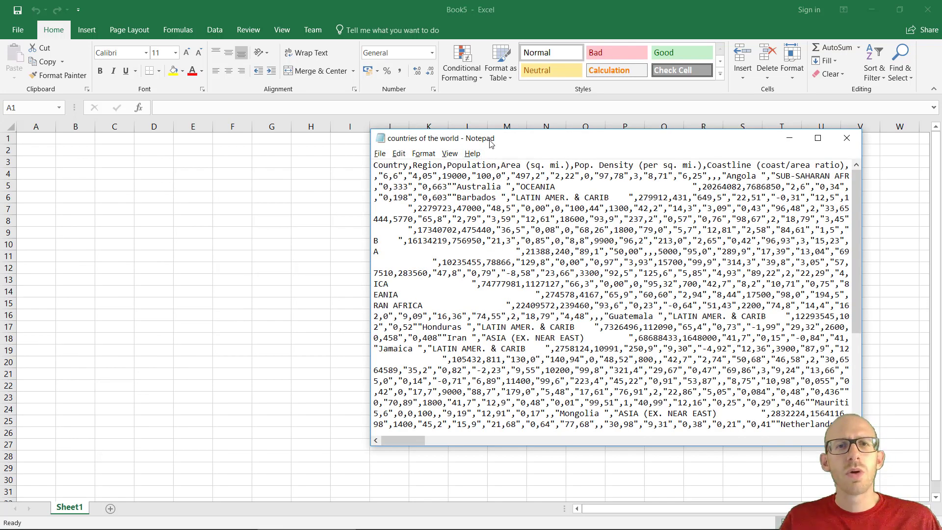
- Review the countries CSV by selecting its header line and some data rows, then return to Book5
drag(503, 140, 460, 152)
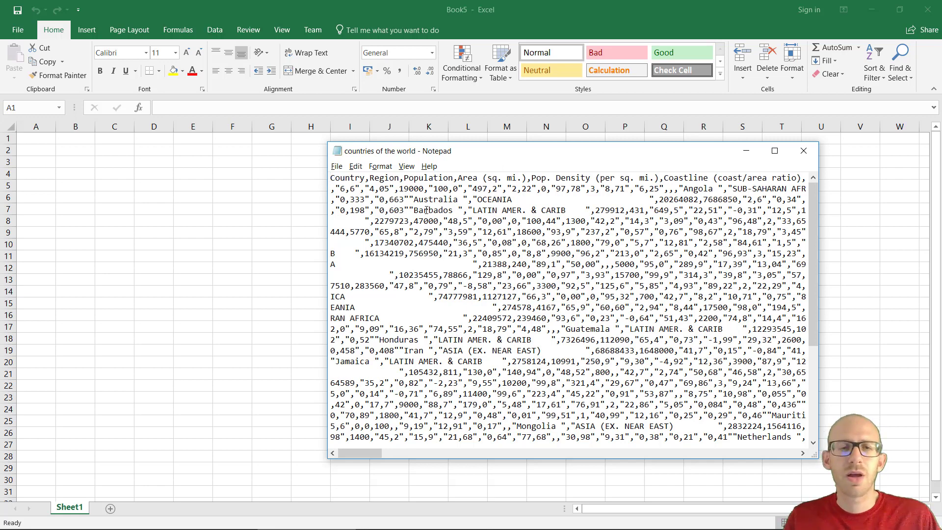
key(shift+Down)
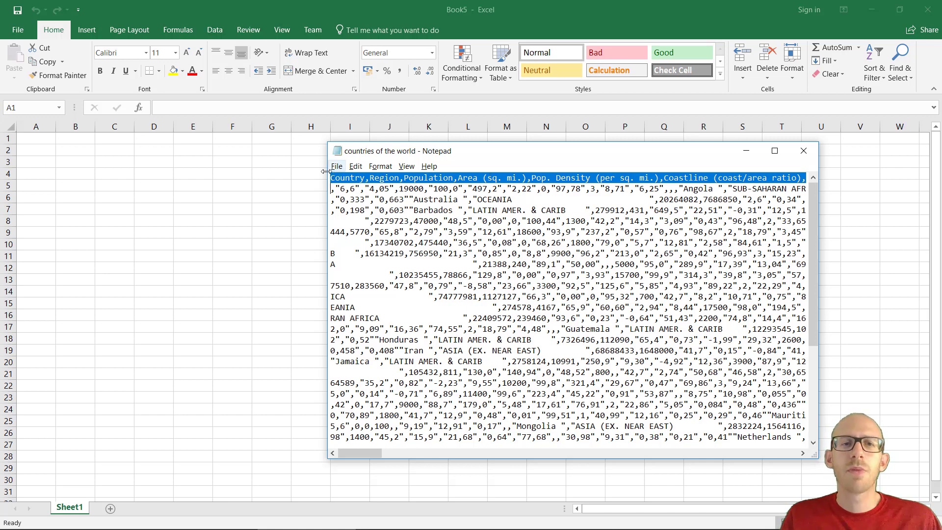
click(341, 177)
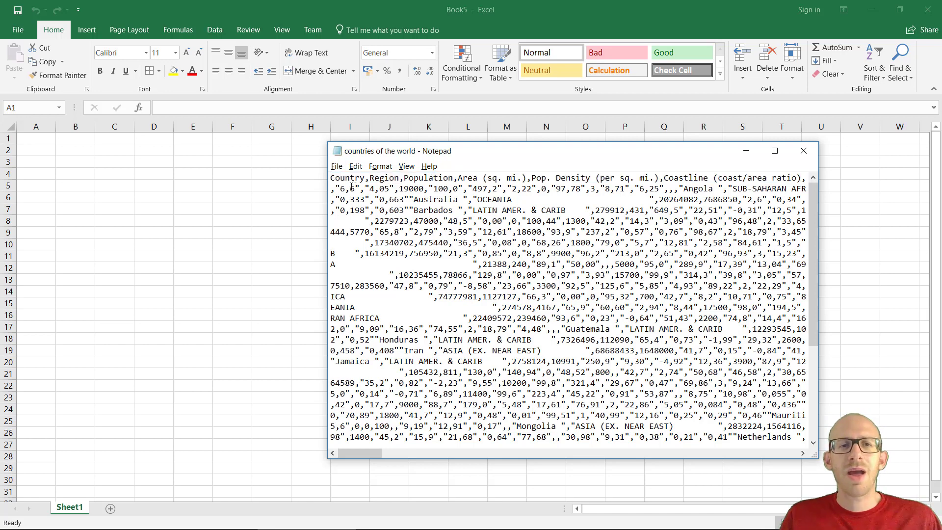
drag(330, 189, 506, 362)
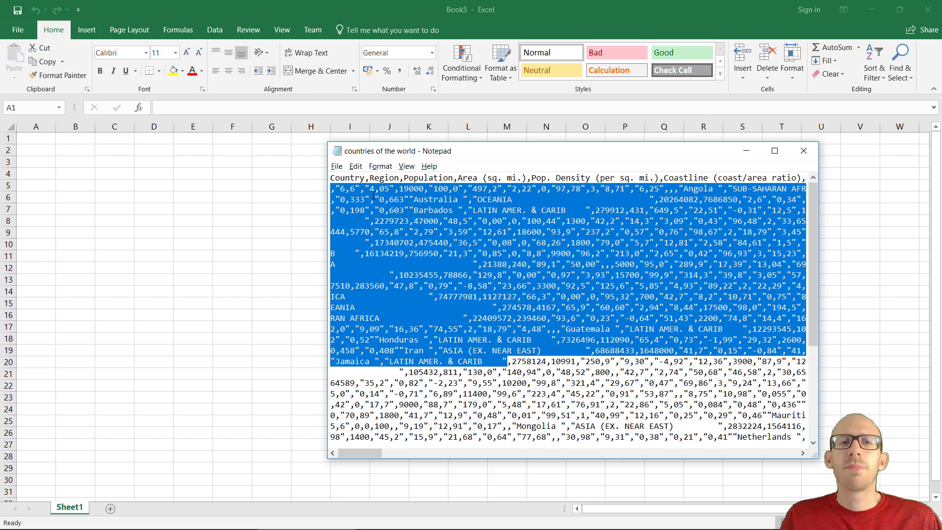
click(391, 214)
drag(691, 405, 654, 328)
click(535, 297)
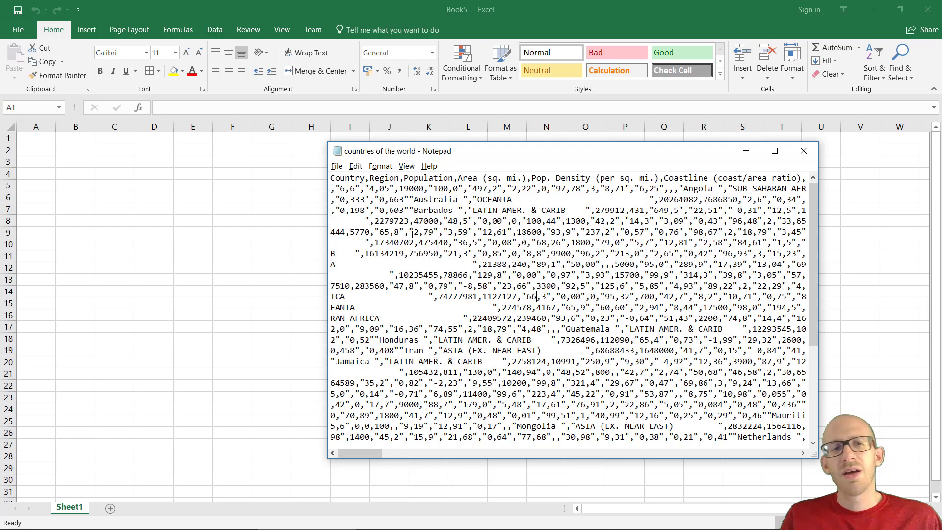
click(216, 13)
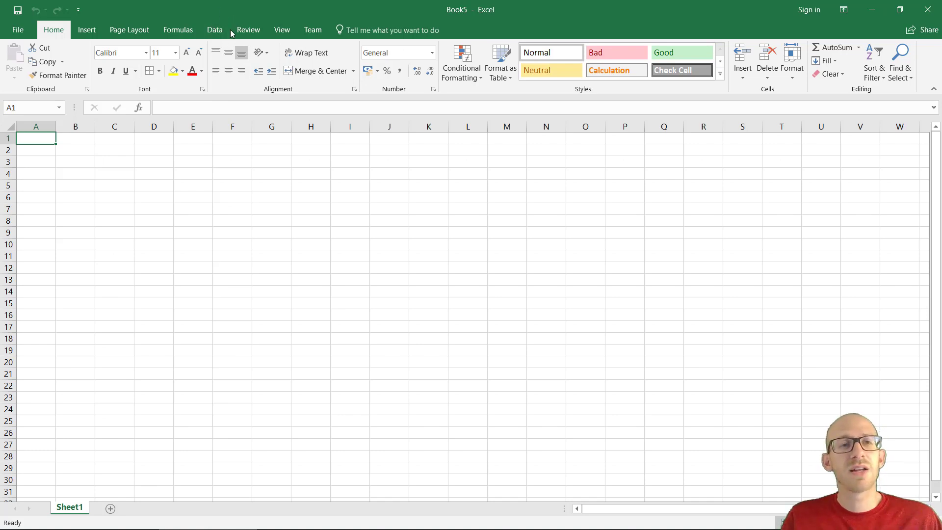
- Open the From Text/CSV import dialog from the Data tab
click(216, 31)
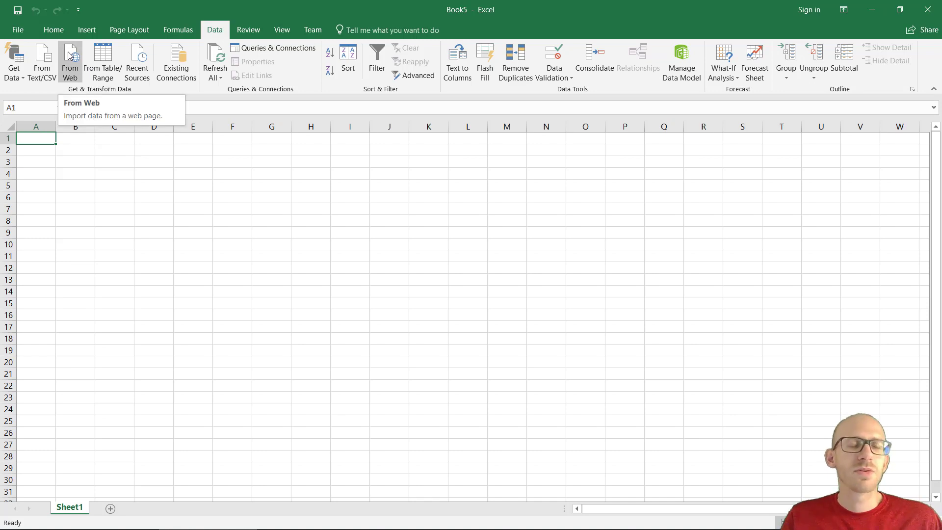
click(43, 62)
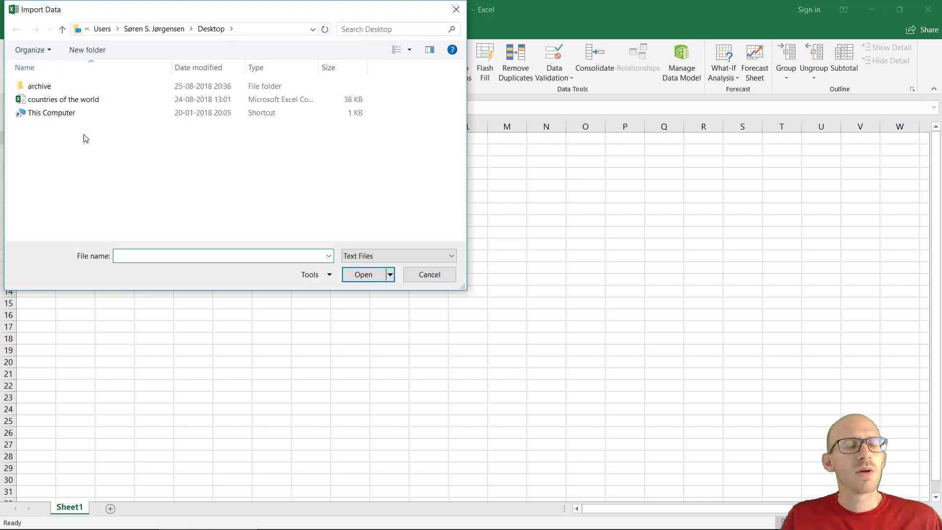
- Import the 'countries of the world' file into a comma-delimited preview
click(52, 102)
click(364, 274)
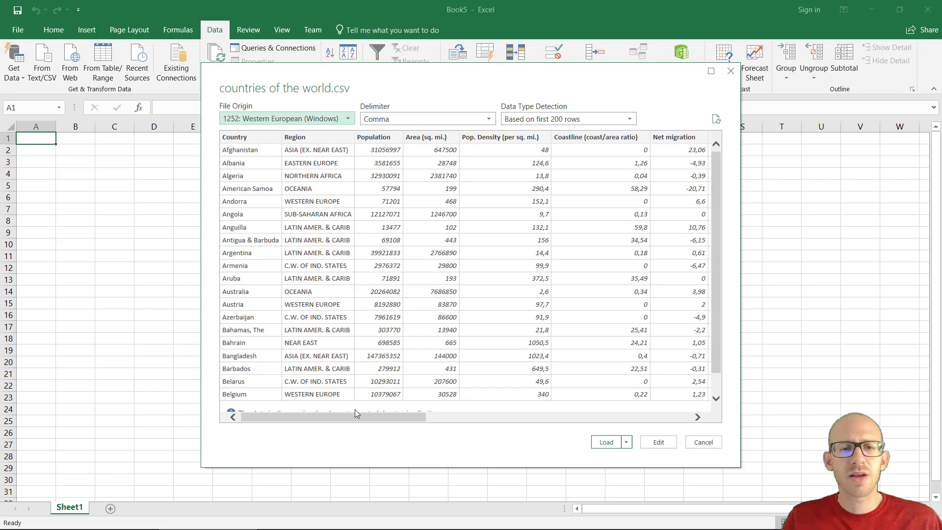
drag(356, 418, 261, 387)
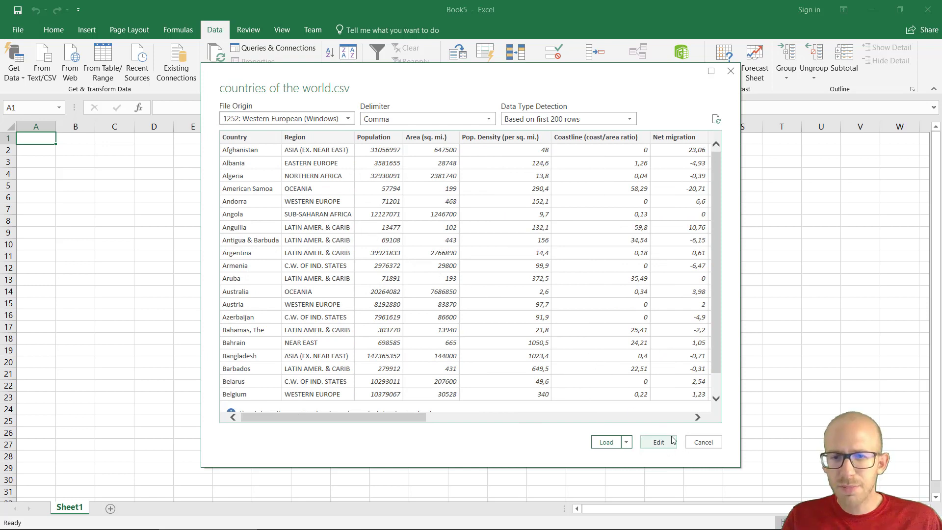
- Open the countries data in the Power Query Editor and inspect the Country, Region and Population columns
click(646, 440)
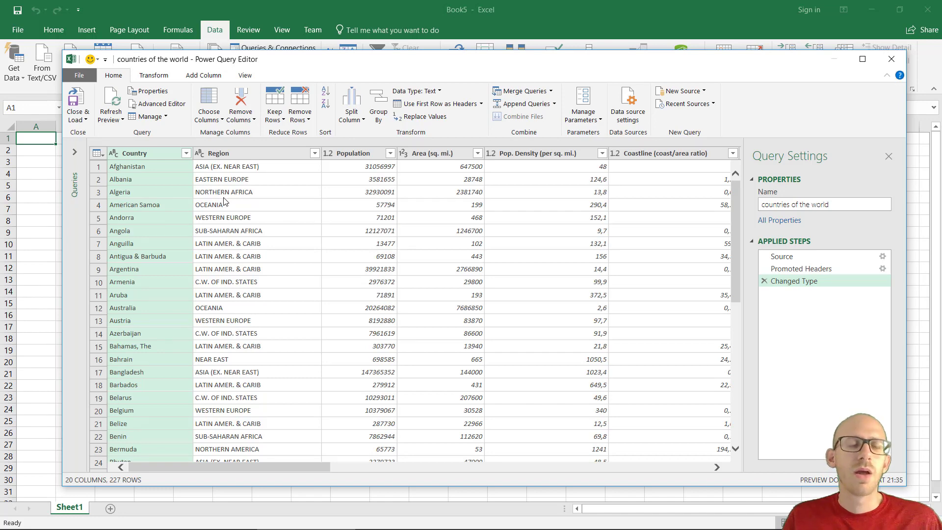
click(265, 217)
click(133, 156)
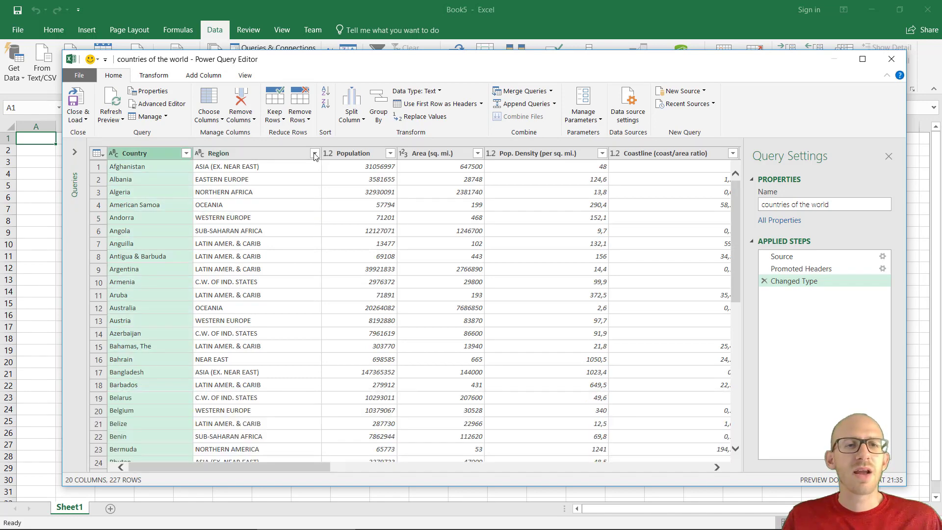
click(344, 156)
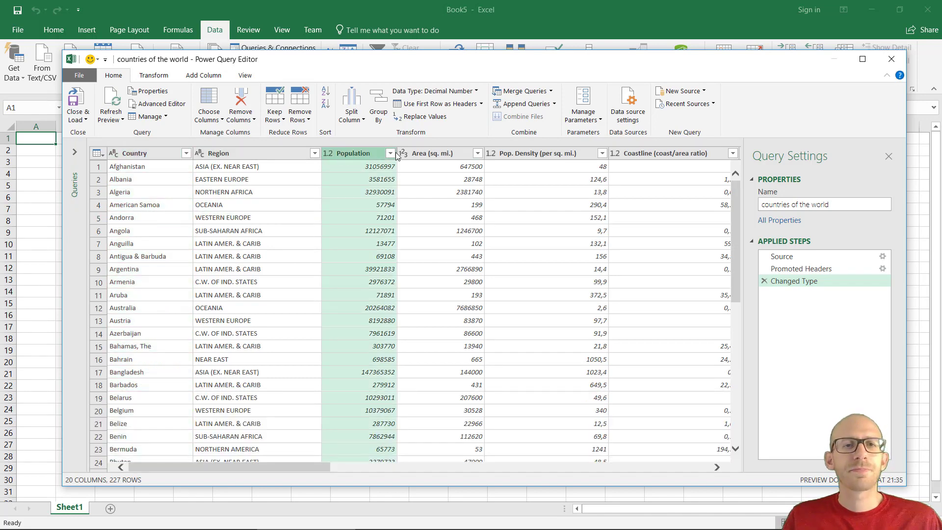
click(314, 154)
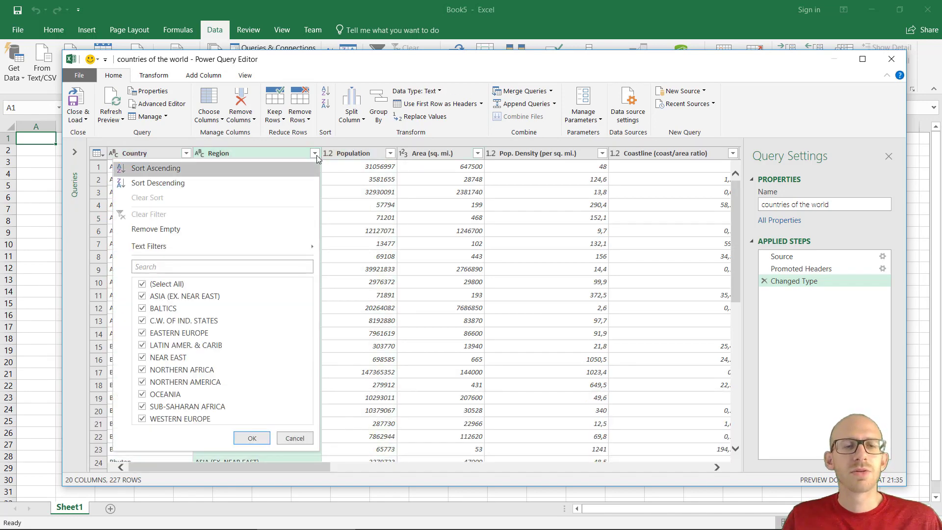
click(361, 183)
click(137, 155)
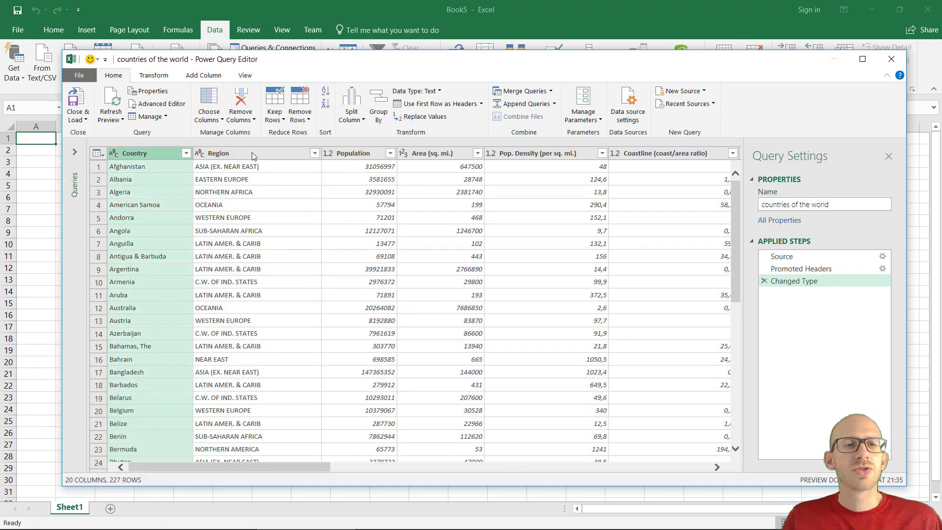
click(238, 205)
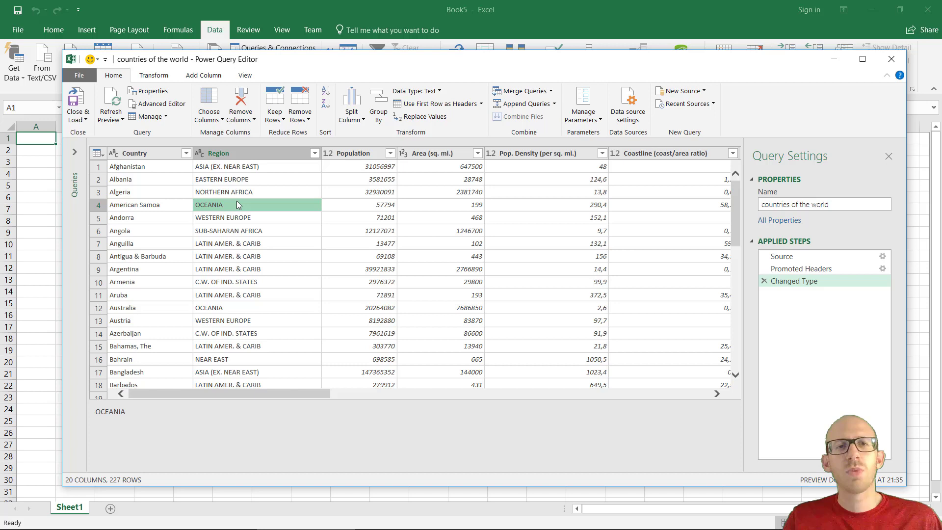
click(232, 192)
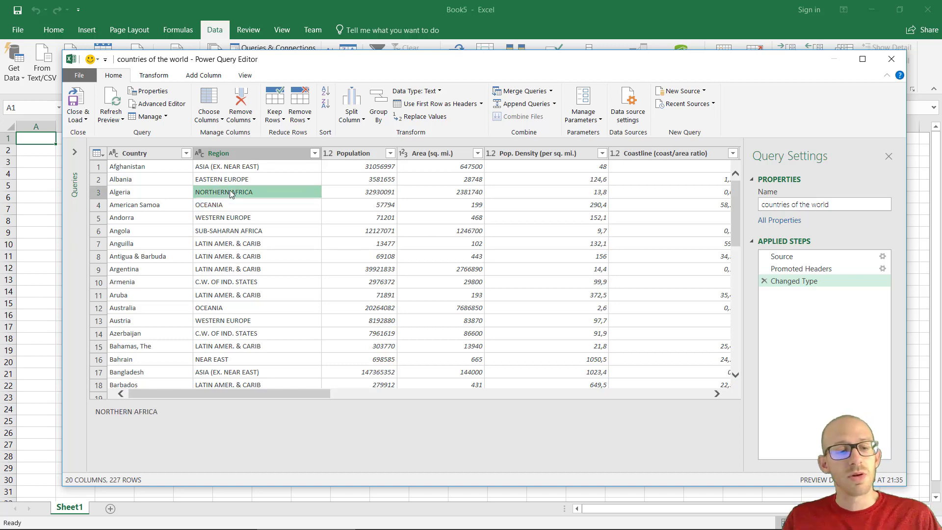
- Delete every column except Country and Population, then load the query into a new sheet
key(ctrl+a)
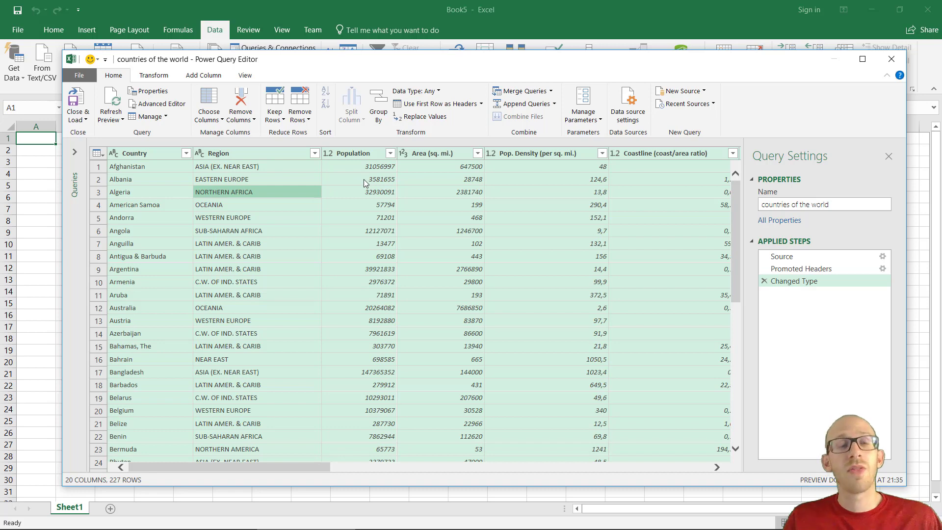
ctrl+click(152, 153)
ctrl+click(358, 154)
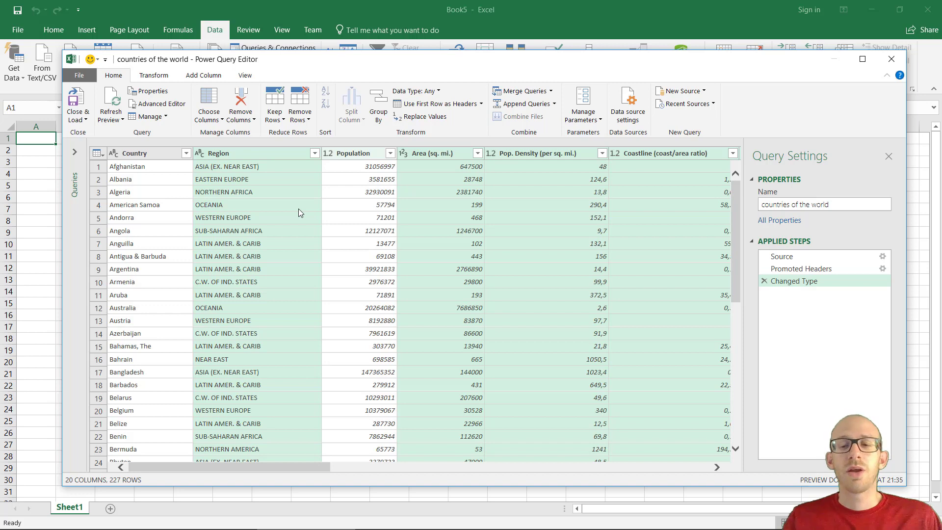
key(Delete)
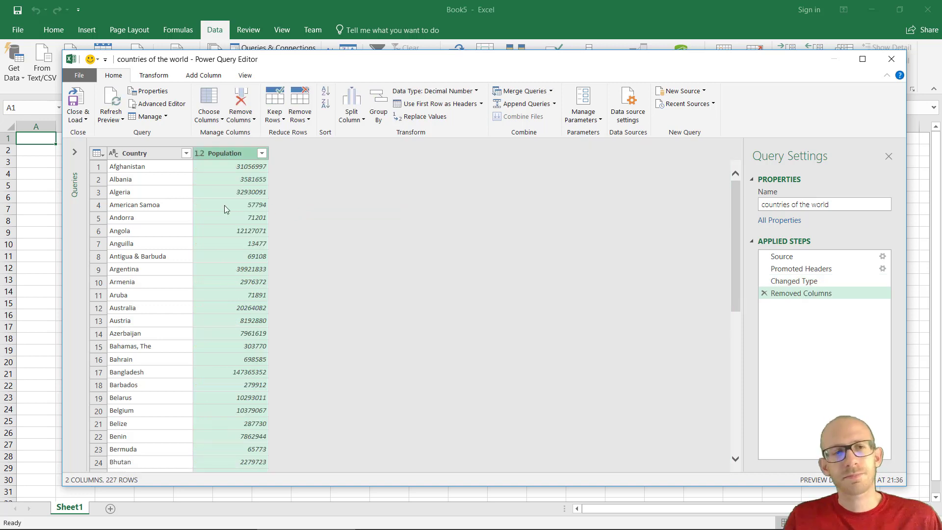
click(161, 193)
click(205, 179)
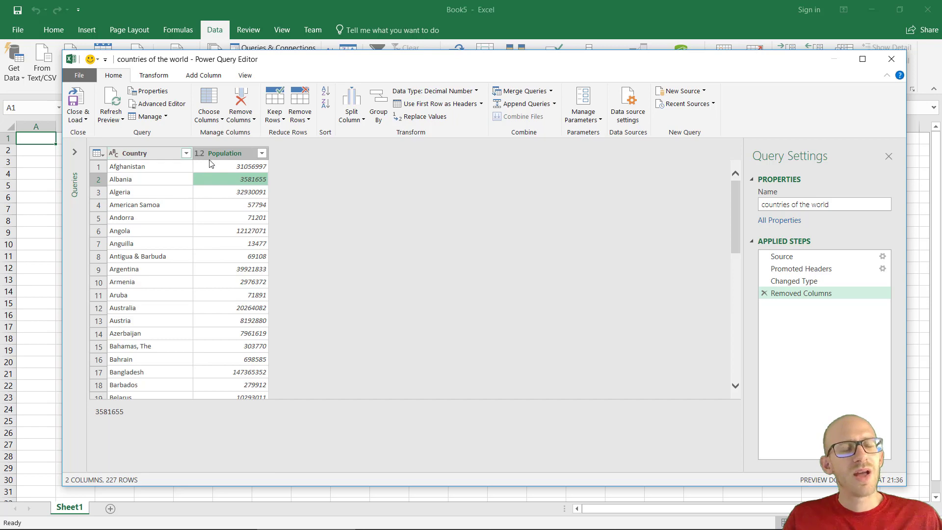
click(143, 231)
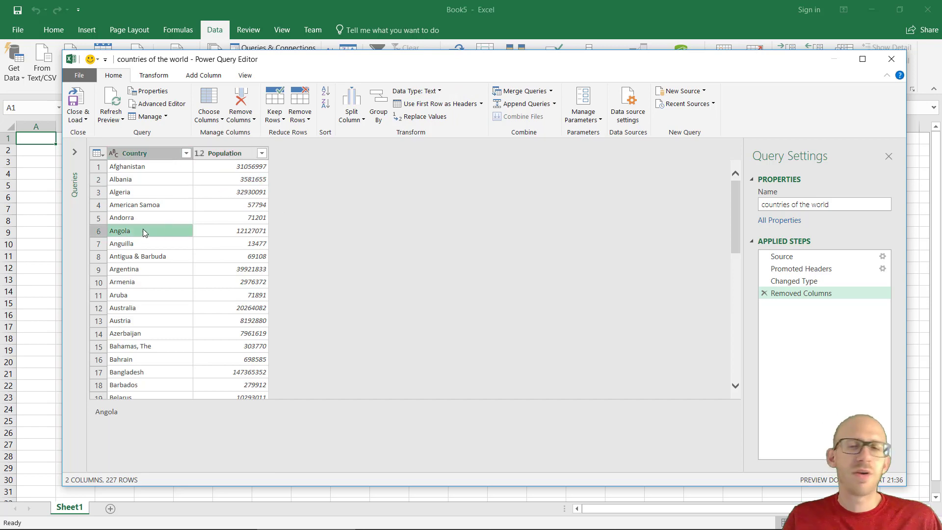
mouse_move(732, 202)
mouse_down()
mouse_move(736, 288)
mouse_move(740, 202)
mouse_up()
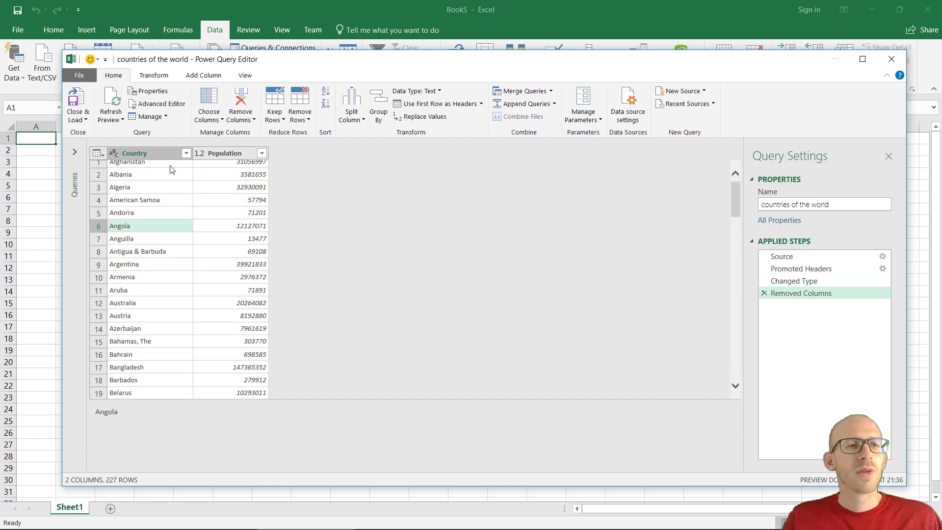
click(77, 96)
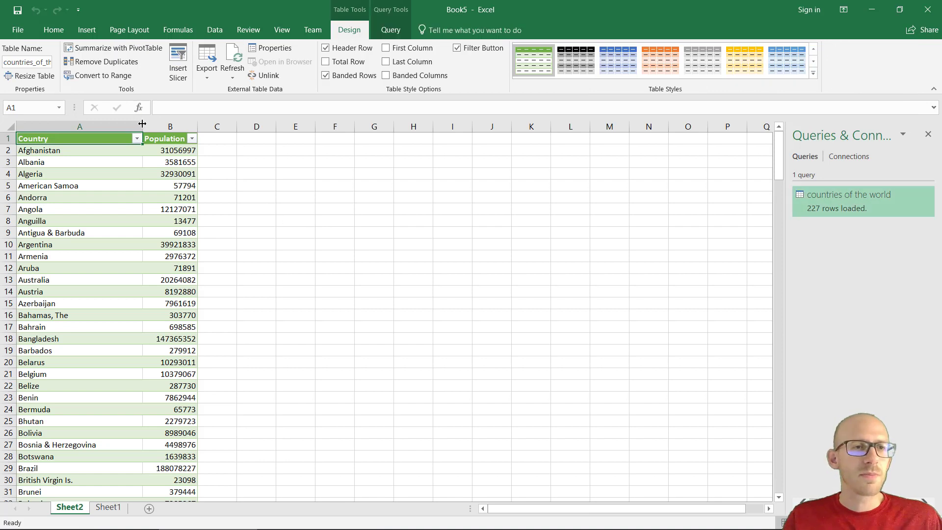
- Widen columns A and B of Sheet2 so country names and population figures fit
drag(141, 123, 147, 125)
drag(167, 127, 263, 123)
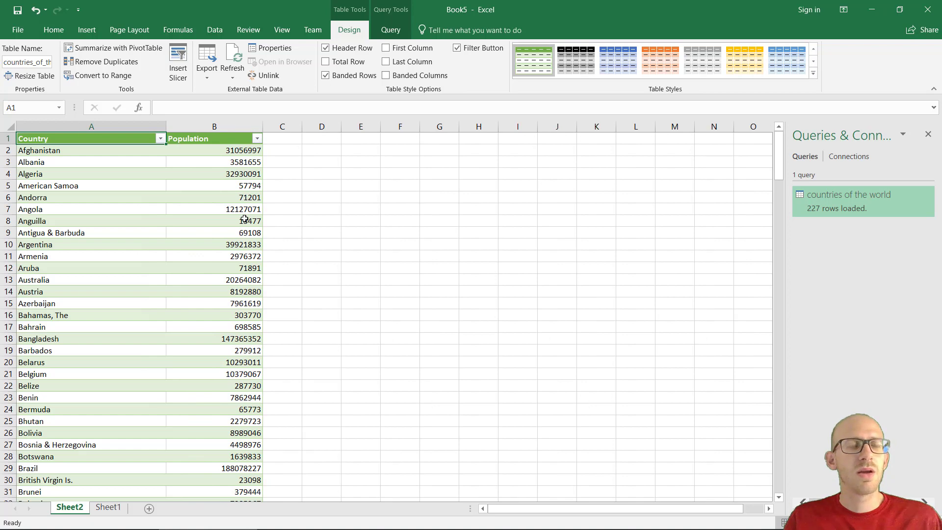
scroll(311, 216, down, 16)
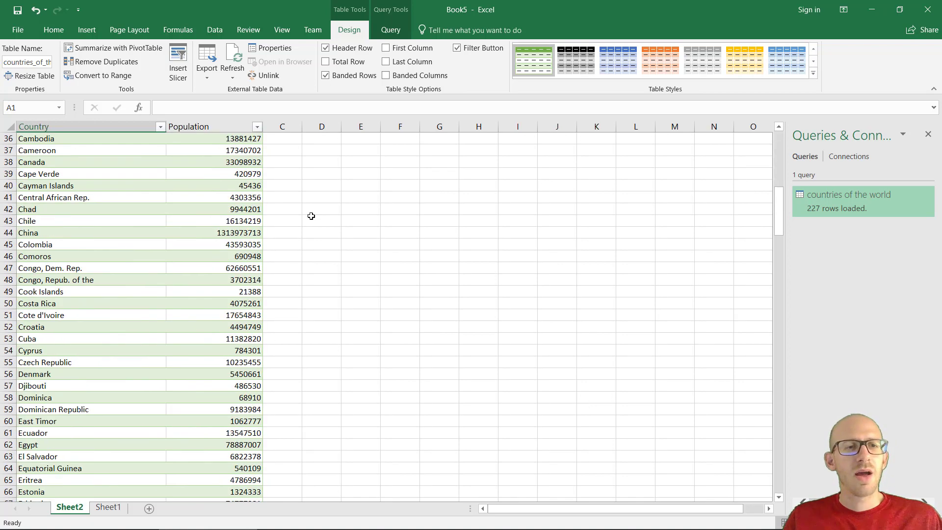
scroll(311, 216, up, 16)
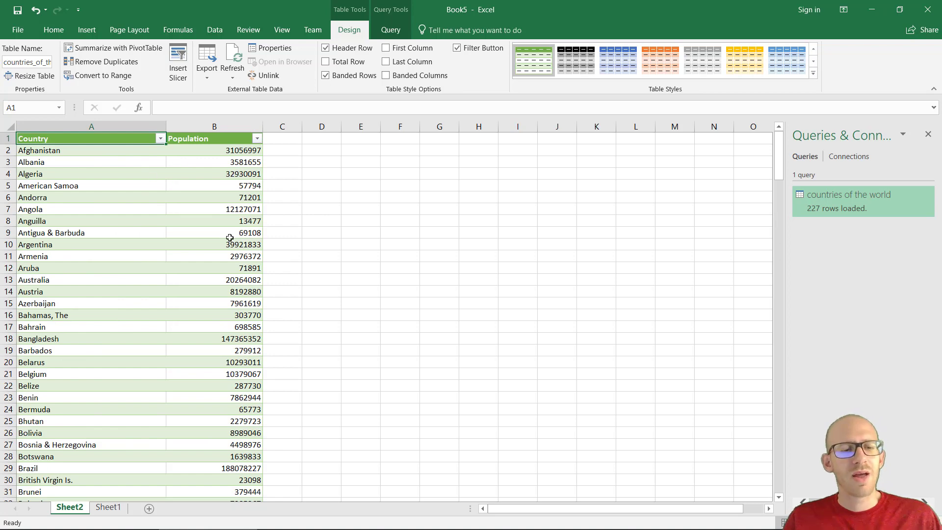
- Bring the countries of the world CSV in Notepad back up and shift it left
key(alt+Tab)
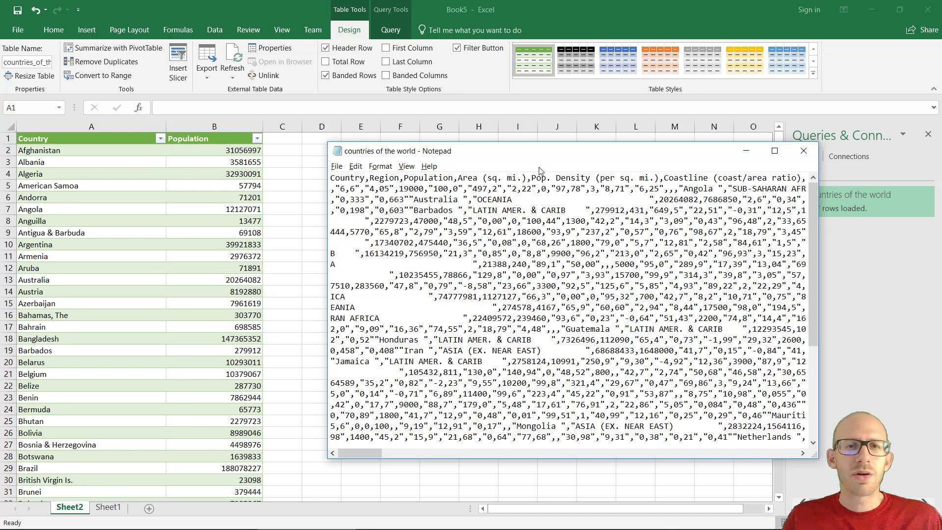
drag(560, 156, 505, 151)
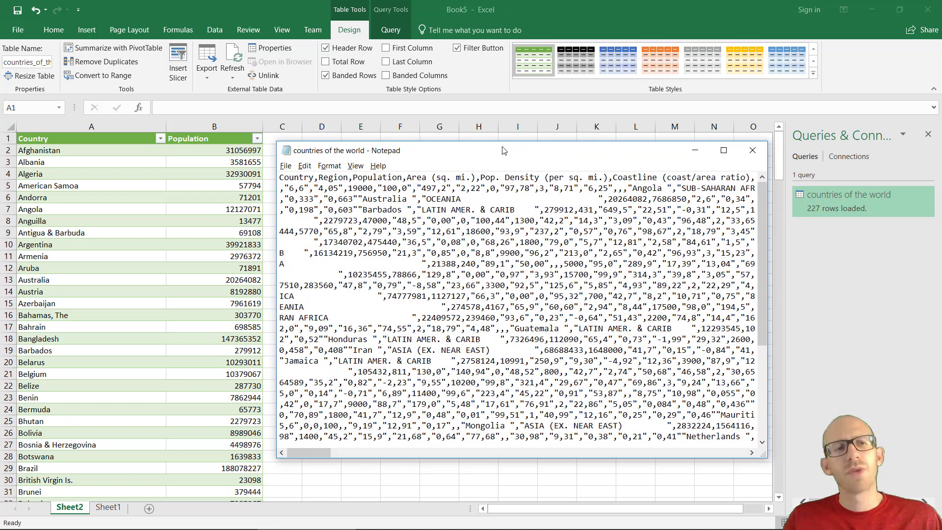